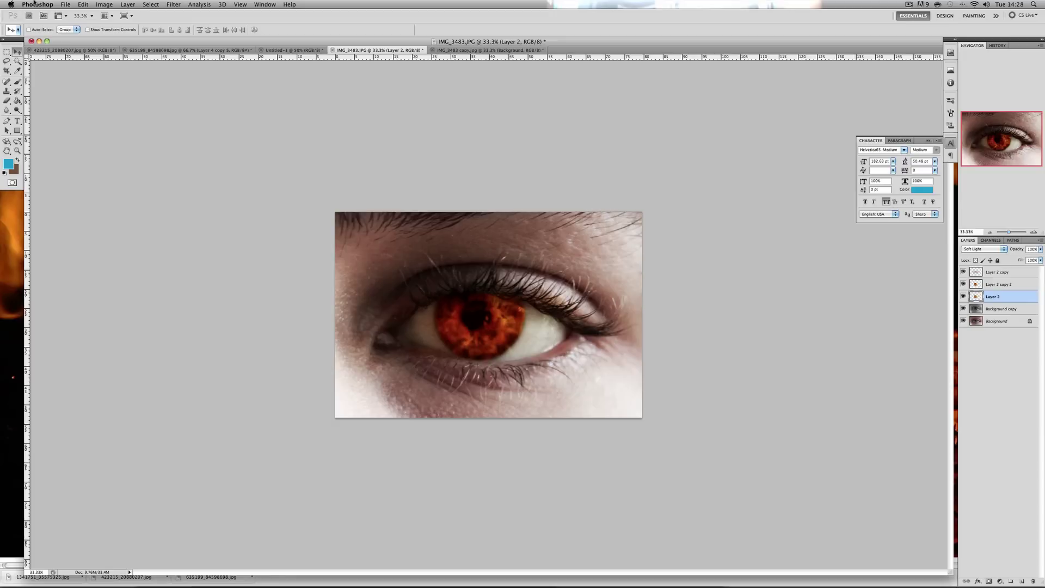
Step: In IMG_3483 copy.jpg, nudge Layer 2's fire slightly up and right, then hide it and select Background
left_click(464, 50)
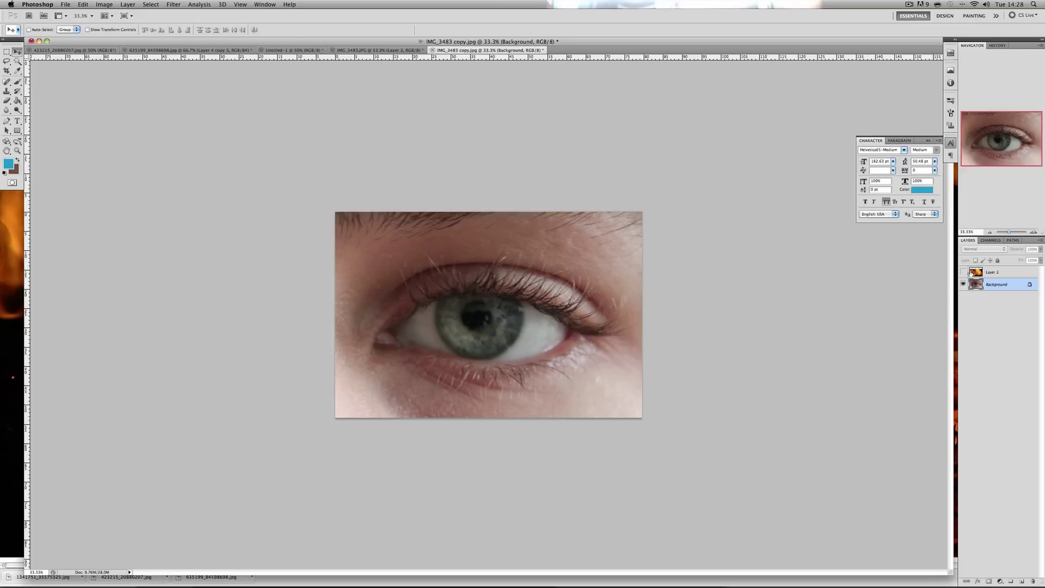
left_click(964, 272)
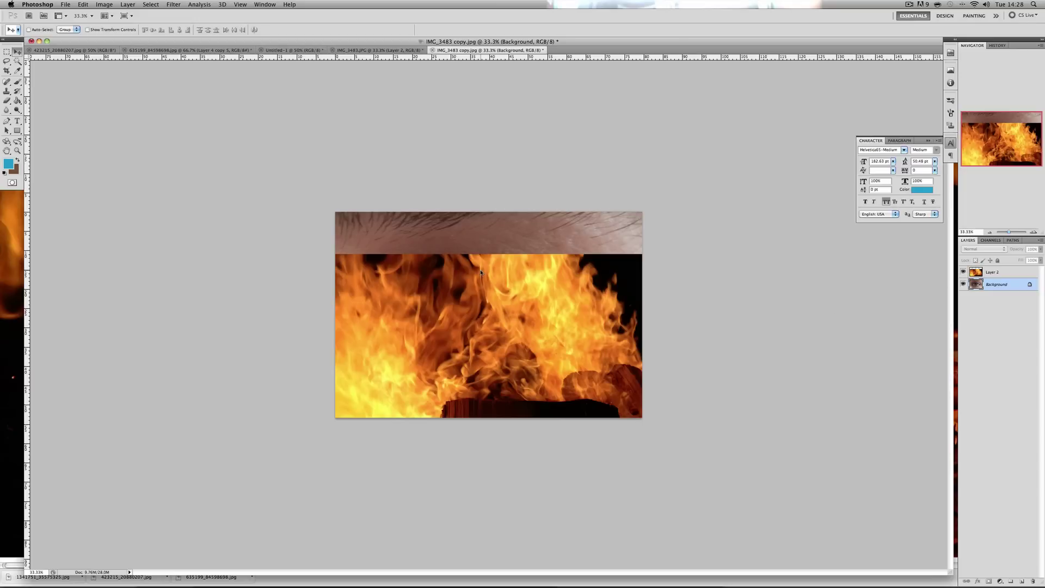
left_click(989, 272)
mouse_move(475, 310)
left_mouse_down()
mouse_move(490, 301)
mouse_move(490, 268)
mouse_move(475, 308)
left_mouse_up()
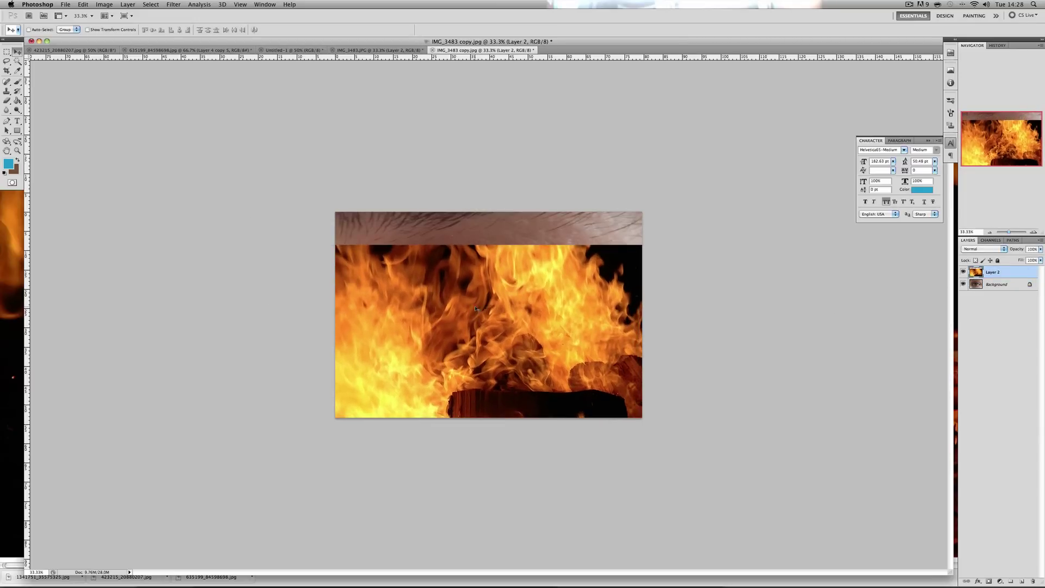
left_click(964, 273)
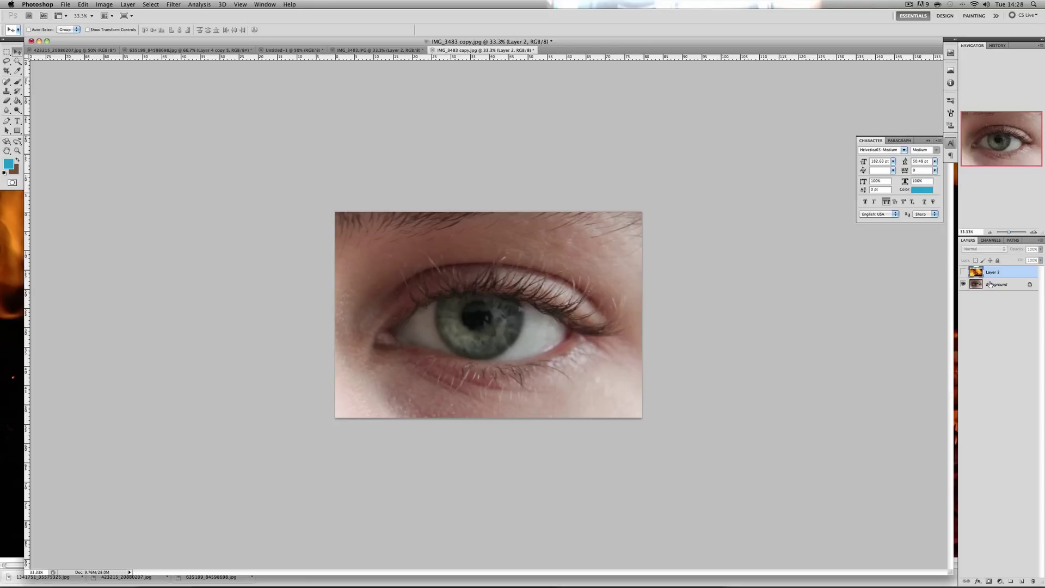
left_click(992, 284)
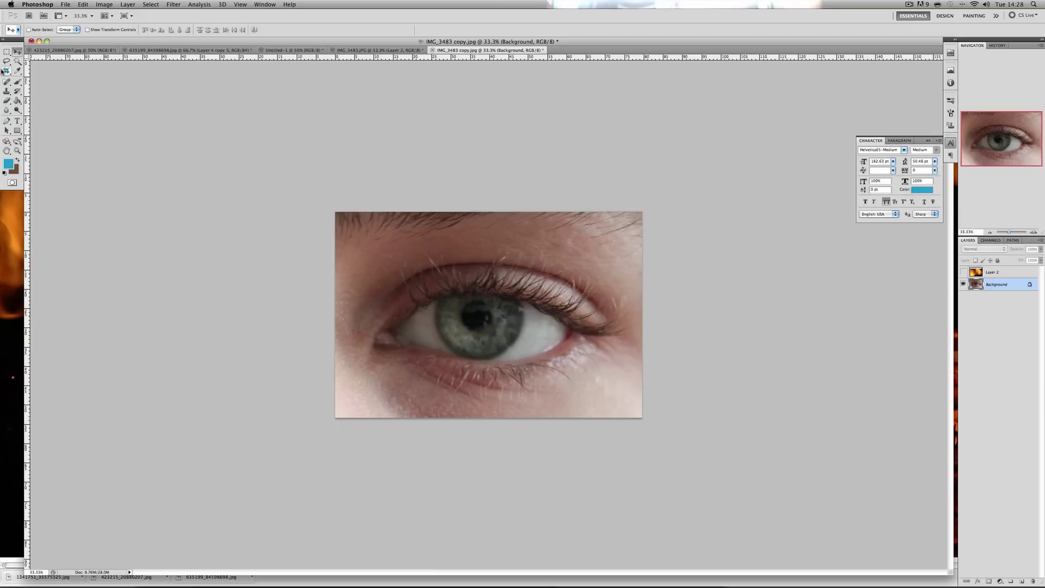
Step: With the Pen tool active, load the saved iris selection via Select > Load Selection
left_click(7, 122)
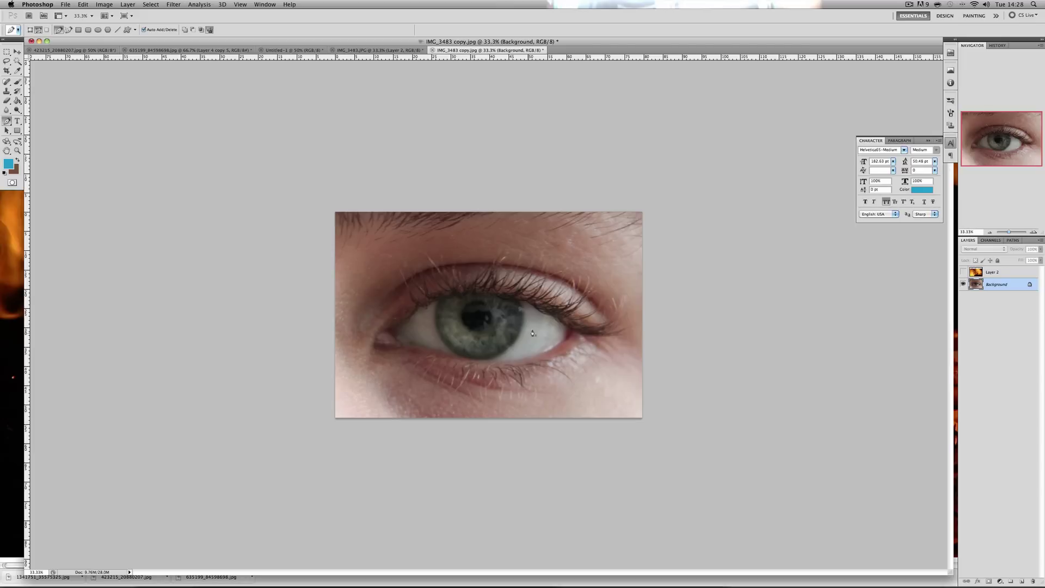
left_click(152, 4)
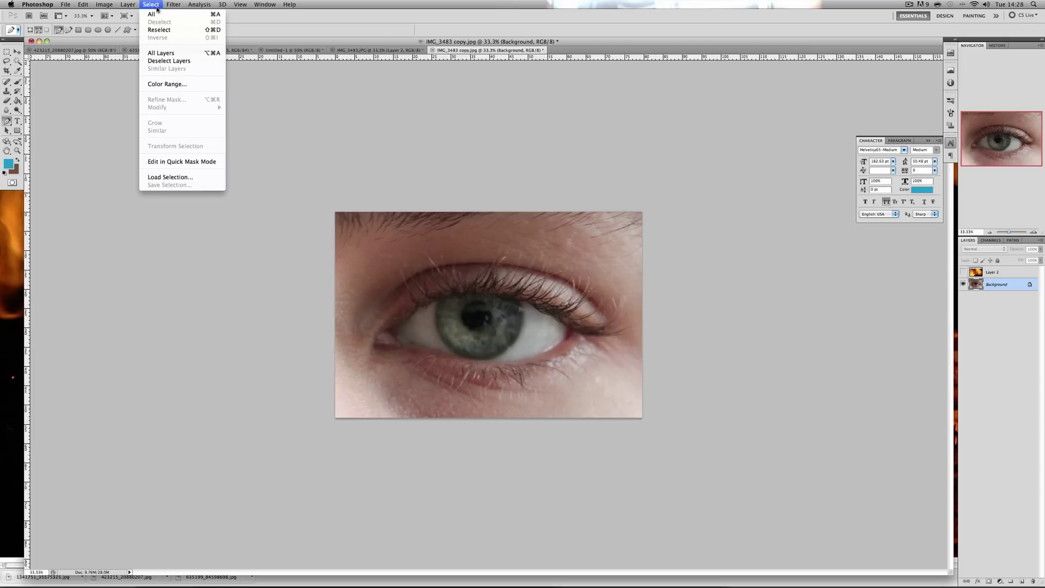
left_click(191, 178)
left_click(596, 247)
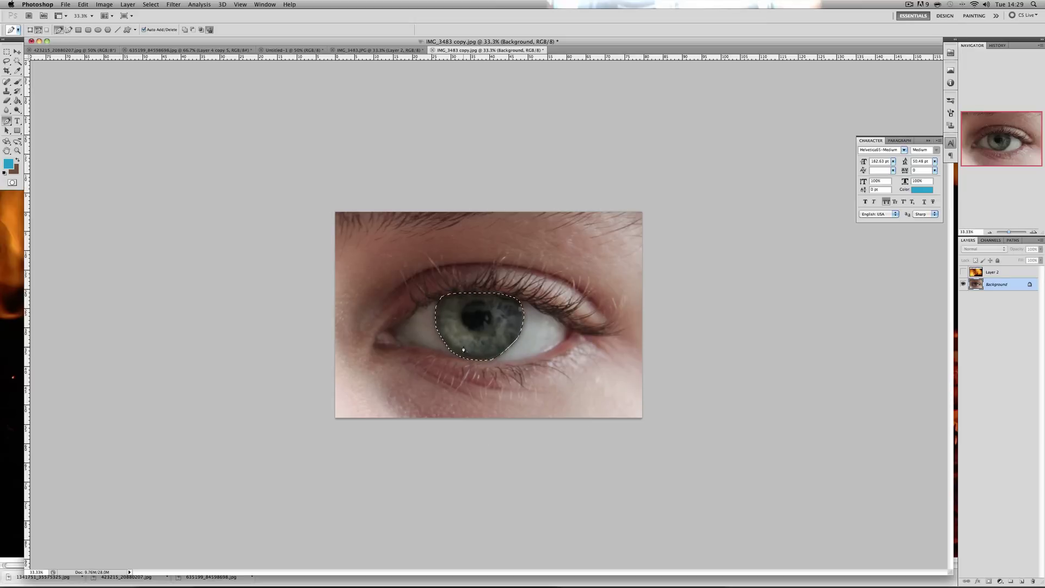
Step: Copy the iris-shaped part of the fire layer to a new Layer 3, then delete Layer 2
left_click(17, 51)
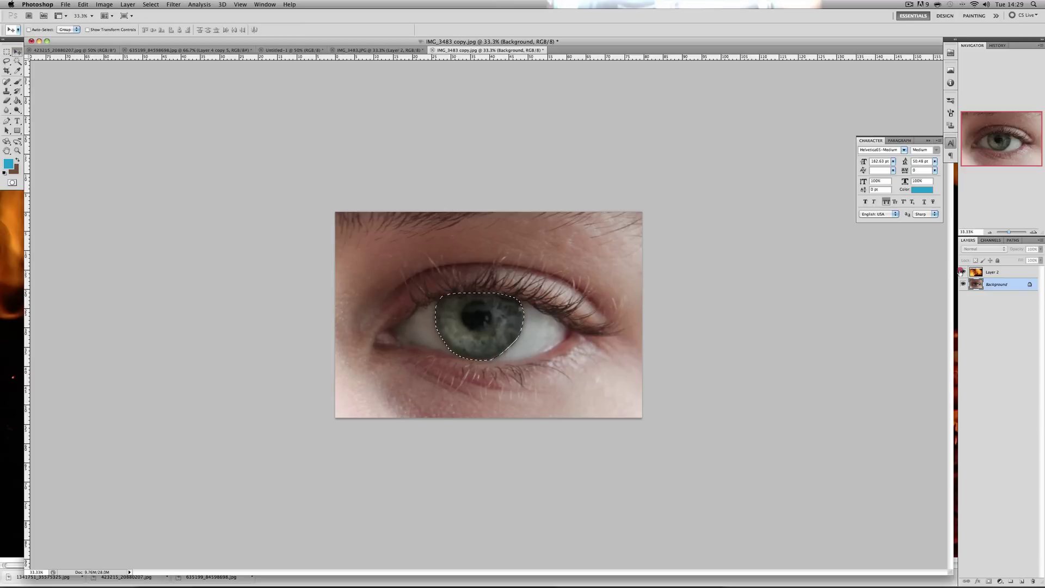
left_click(962, 271)
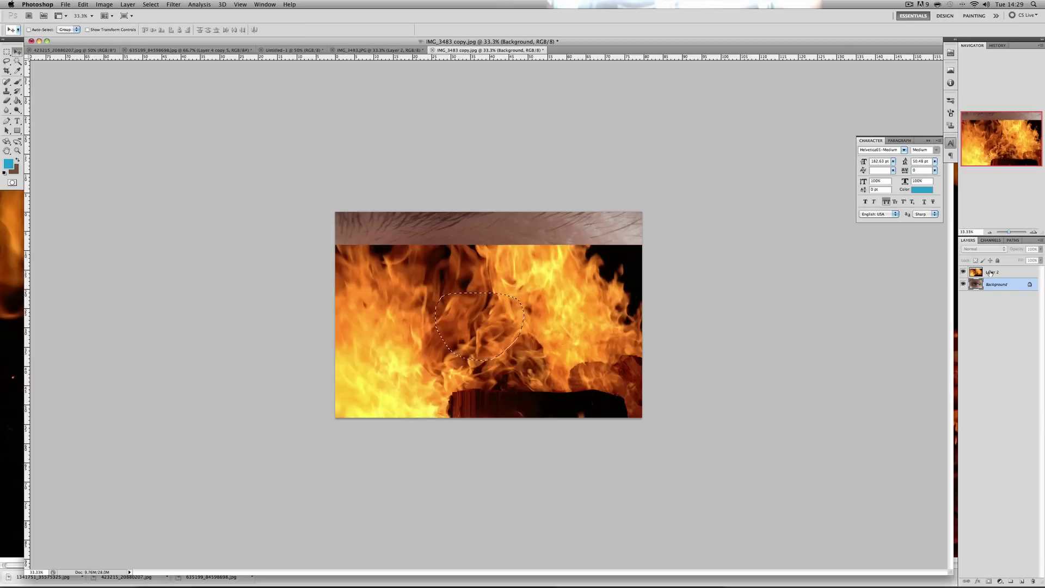
left_click(991, 272)
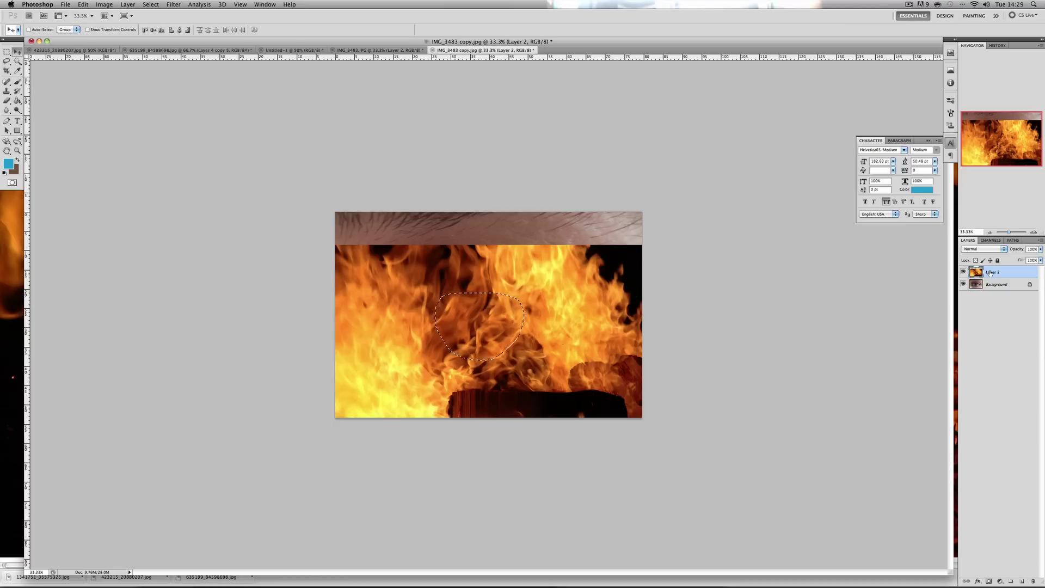
key("ctrl+j")
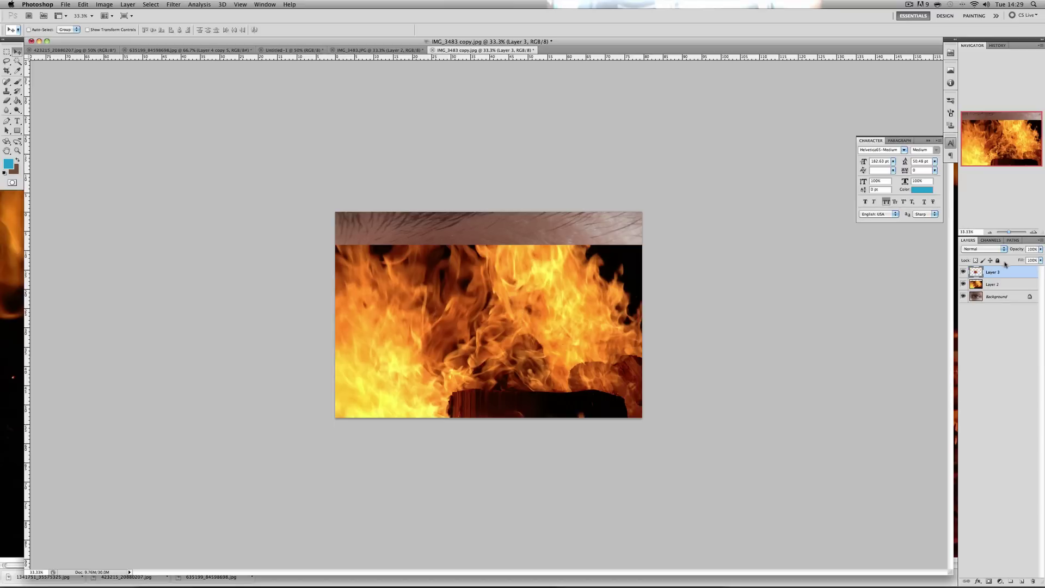
left_click(994, 284)
key("Delete")
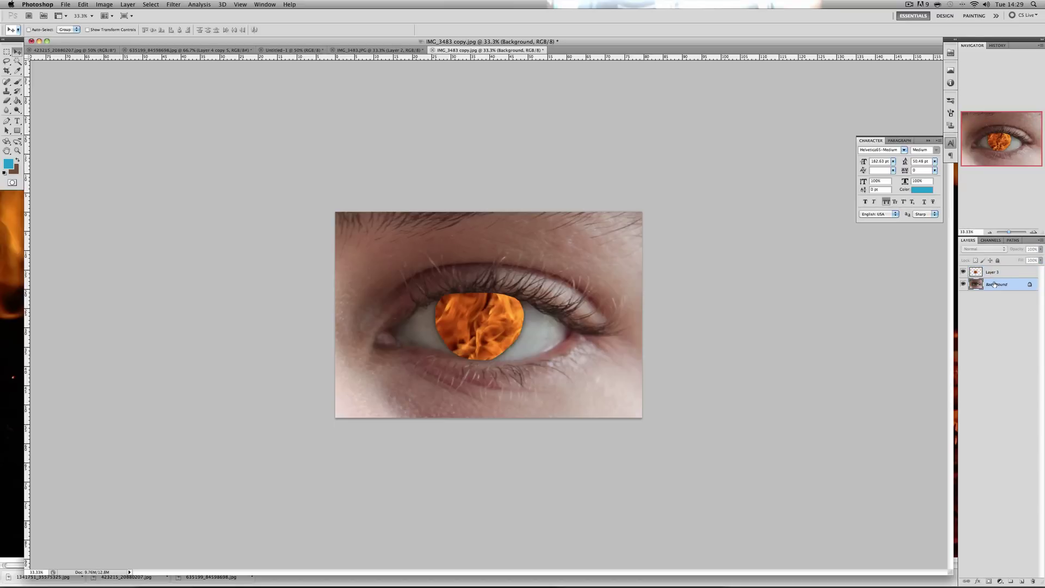
Step: Duplicate the iris fire Layer 3 twice, creating Layer 3 copy and Layer 3 copy 2
left_click(992, 272)
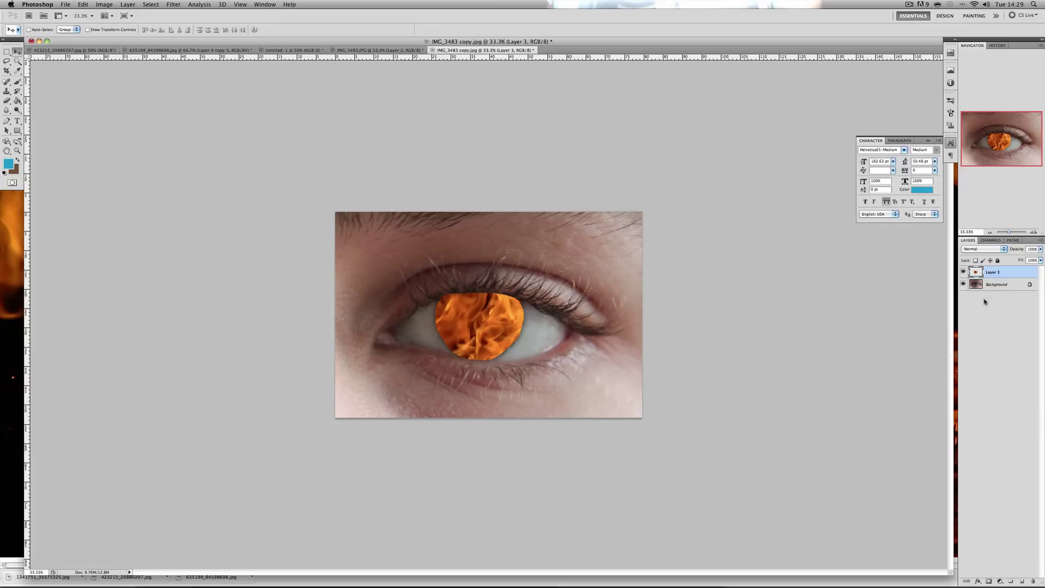
left_click_drag(990, 275, 1020, 581)
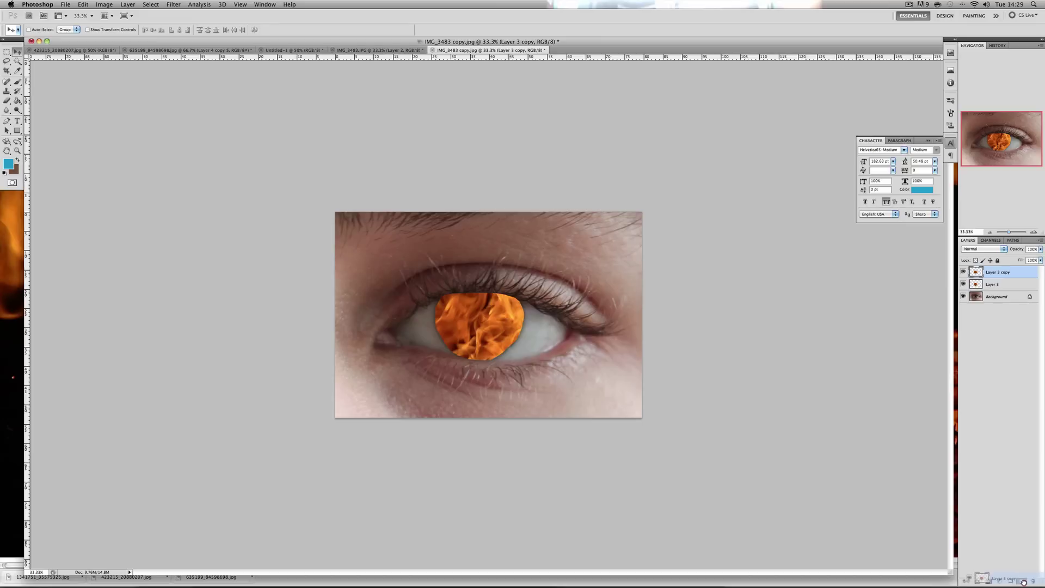
key("super+j")
left_click(998, 322)
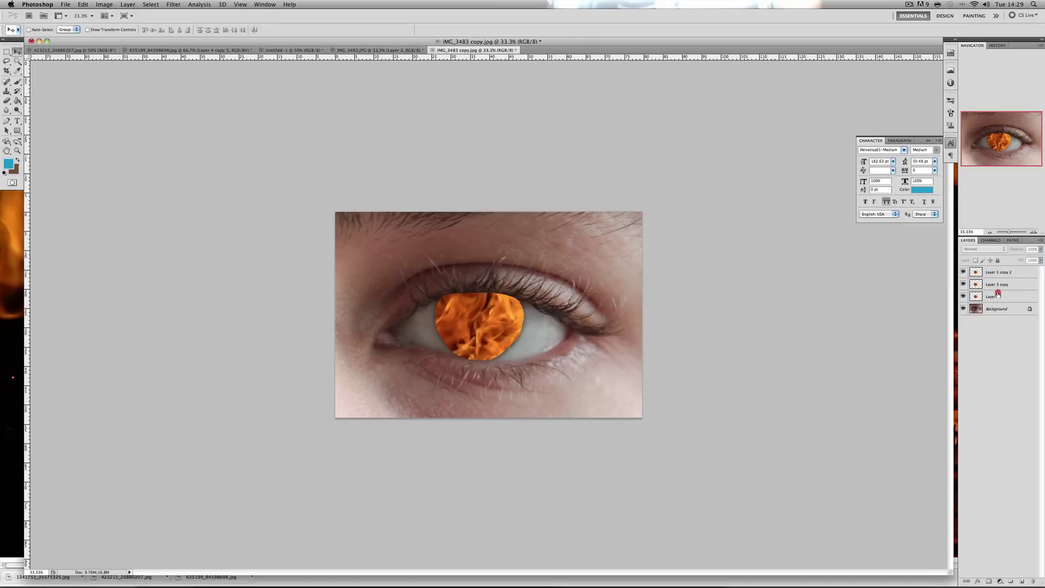
left_click(1000, 274)
Step: Set Layer 3's blend mode to Soft Light
left_click(1000, 297)
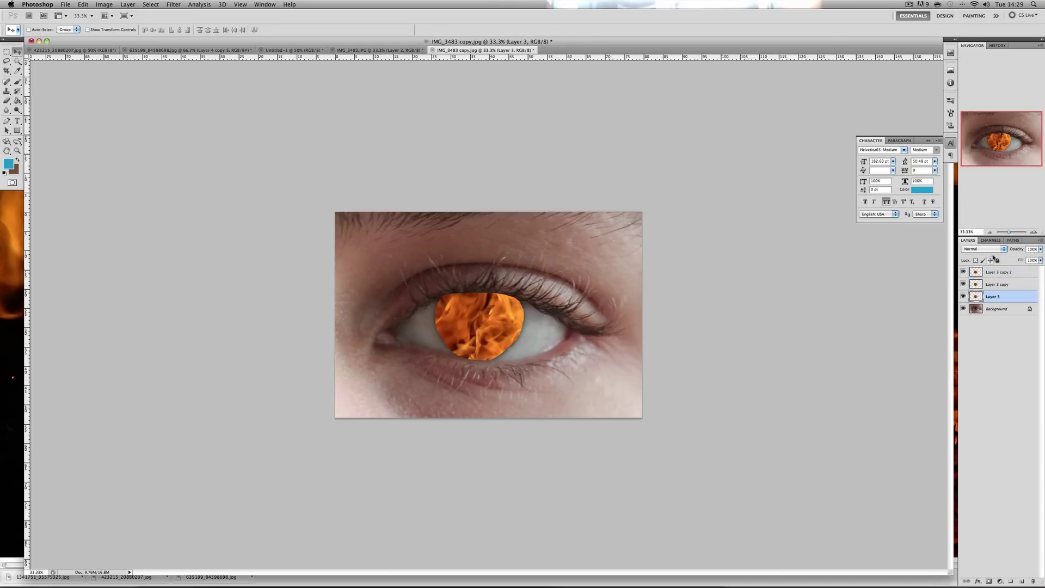
left_click(994, 250)
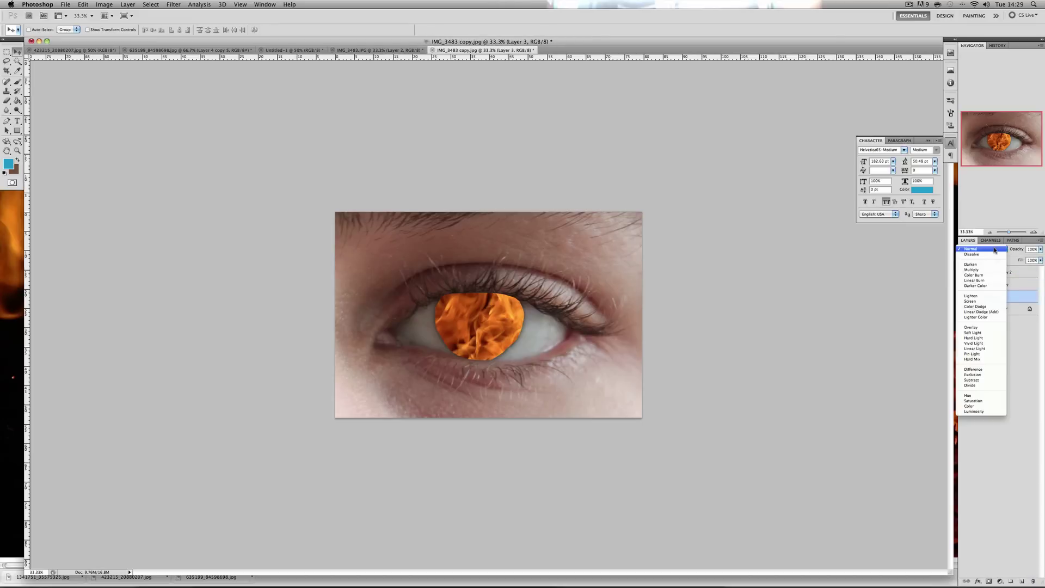
left_click(986, 337)
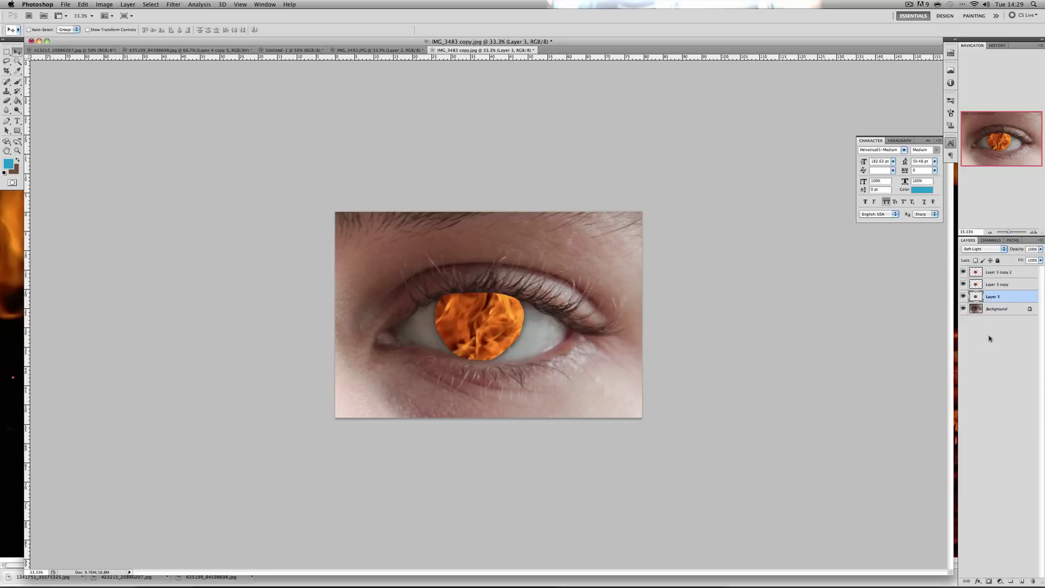
left_click(989, 333)
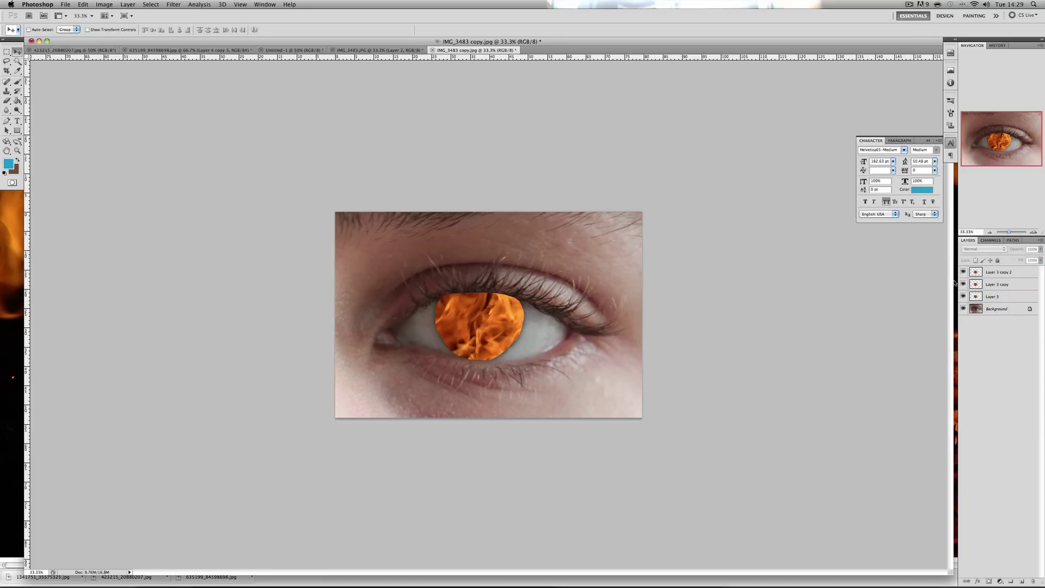
Step: Set Layer 3 copy's blend mode to Overlay
left_click(993, 286)
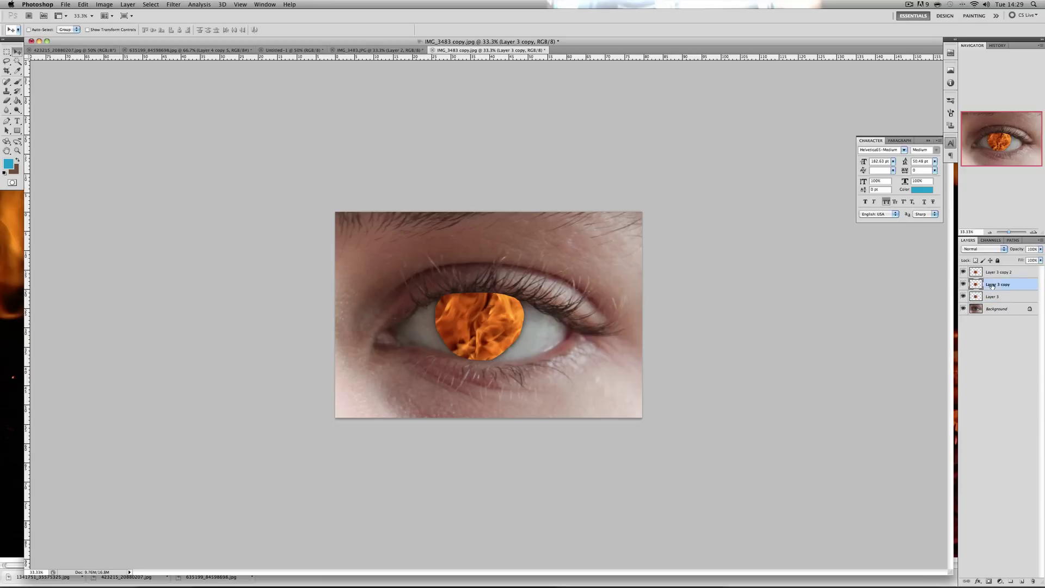
left_click(997, 248)
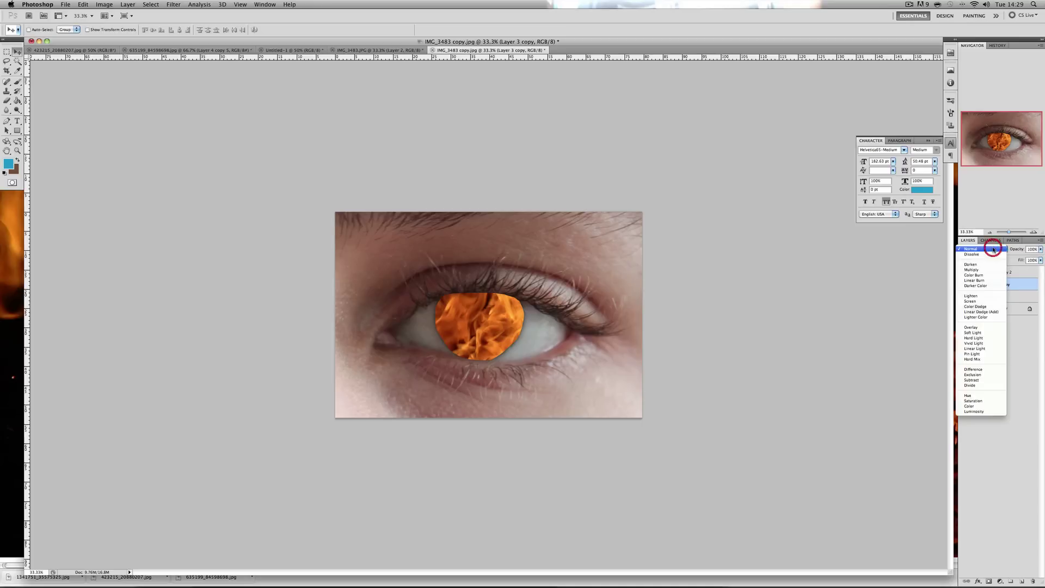
left_click(975, 328)
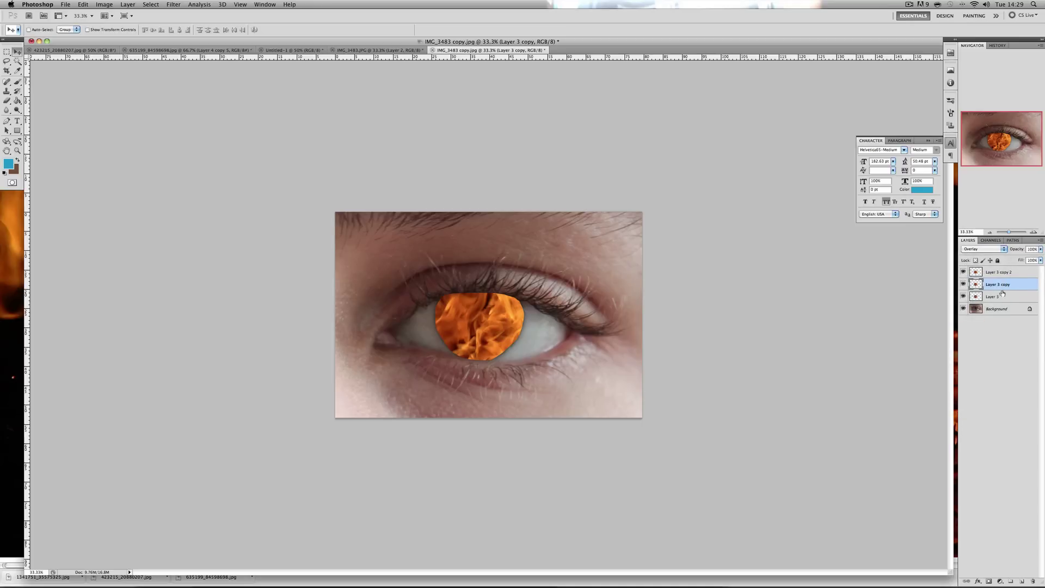
left_click(1005, 272)
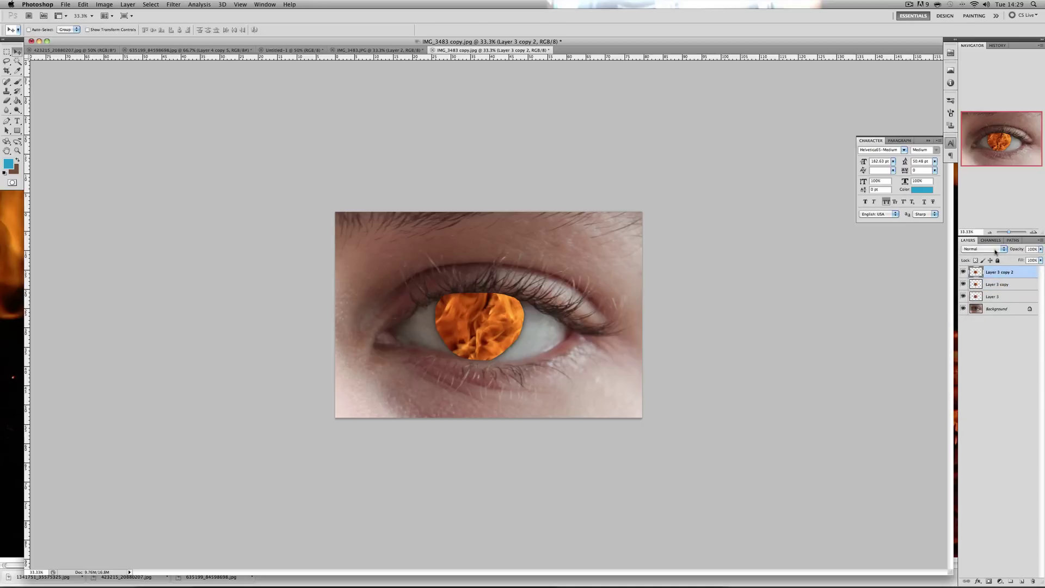
left_click(996, 251)
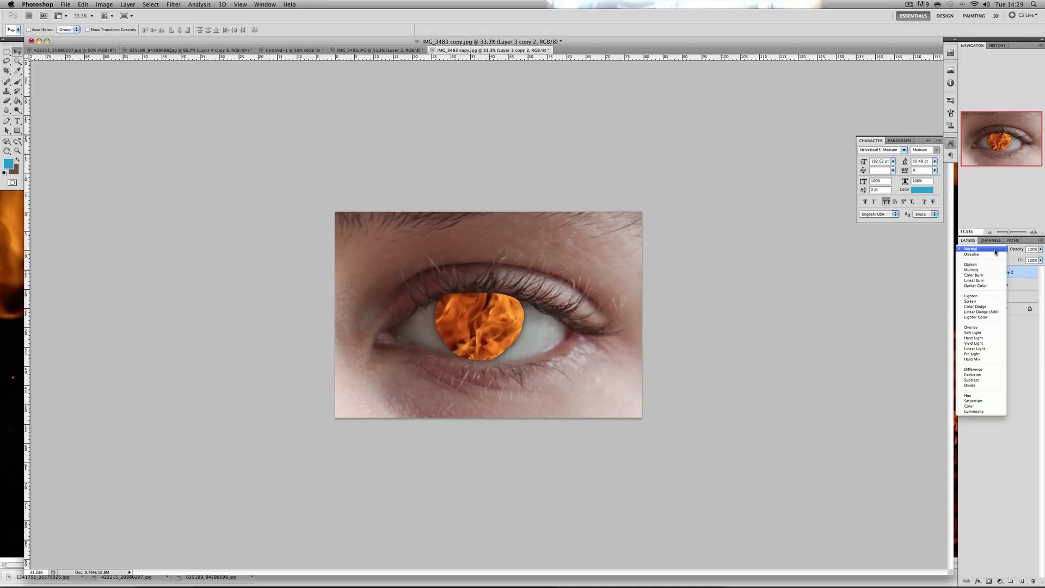
Step: Set Layer 3 copy 2 to Soft Light and lower Layer 3 copy's opacity to 60%
left_click(980, 333)
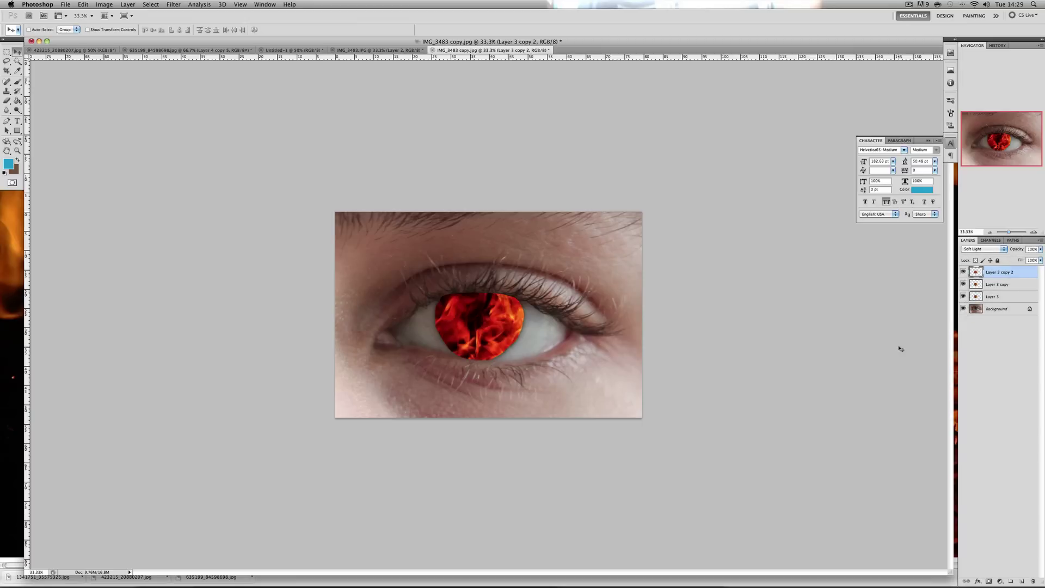
left_click(999, 357)
left_click(1010, 298)
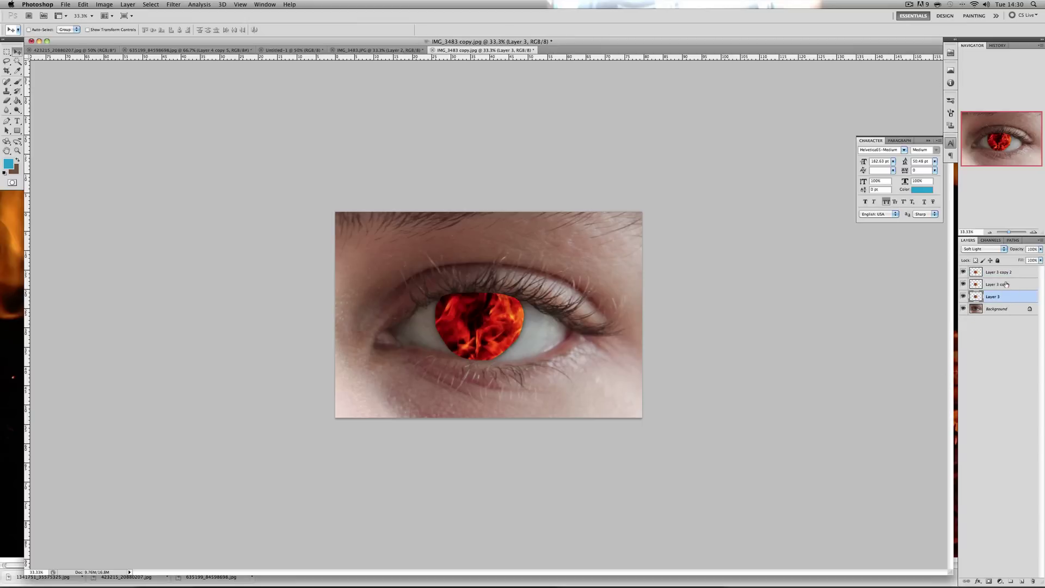
left_click(1007, 284)
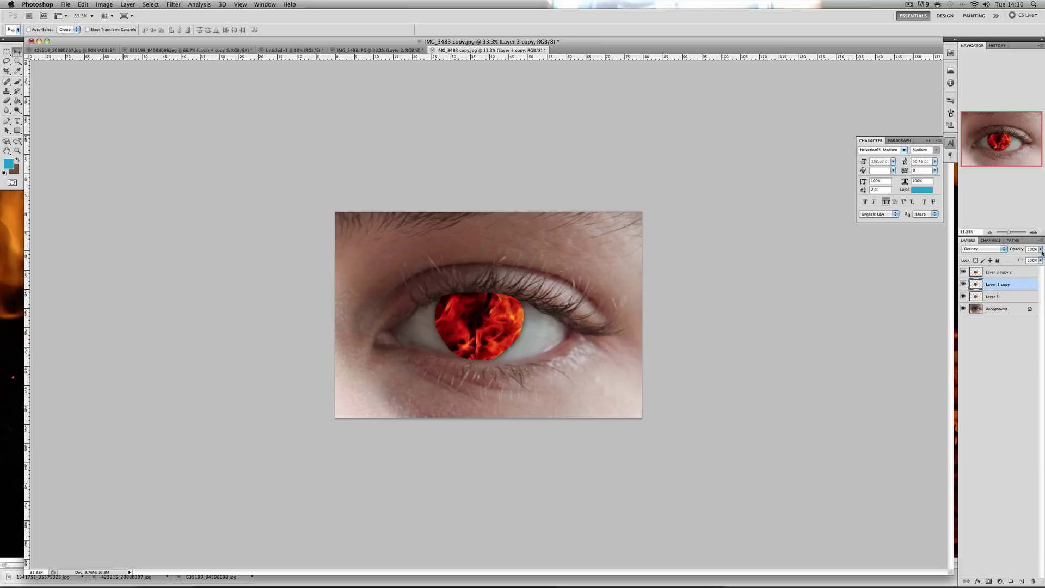
left_click_drag(1043, 253, 1021, 259)
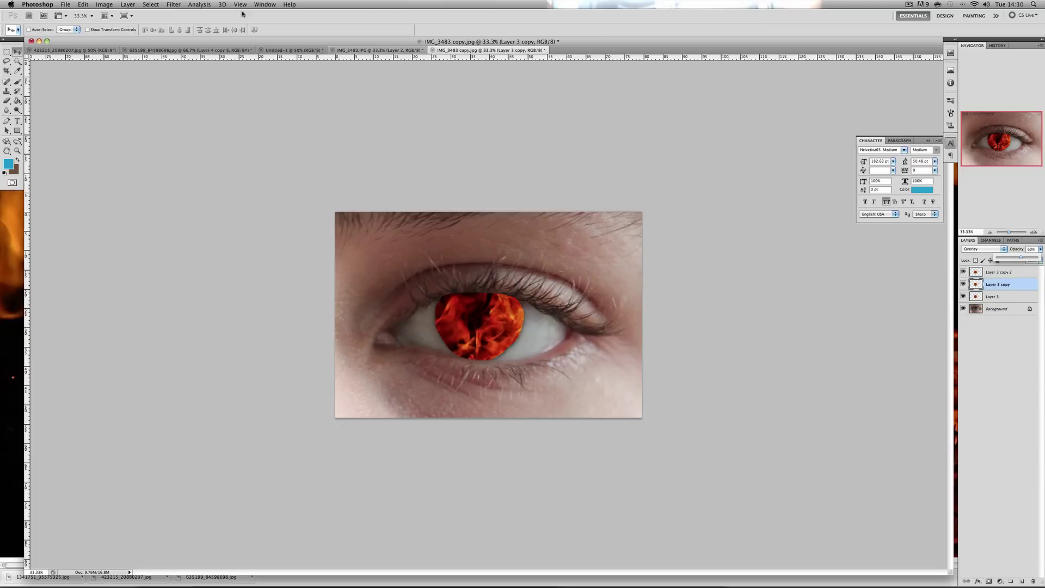
left_click(168, 6)
Step: Apply a Motion Blur with 0° angle and 999-pixel distance to Layer 3 copy
mouse_move(221, 97)
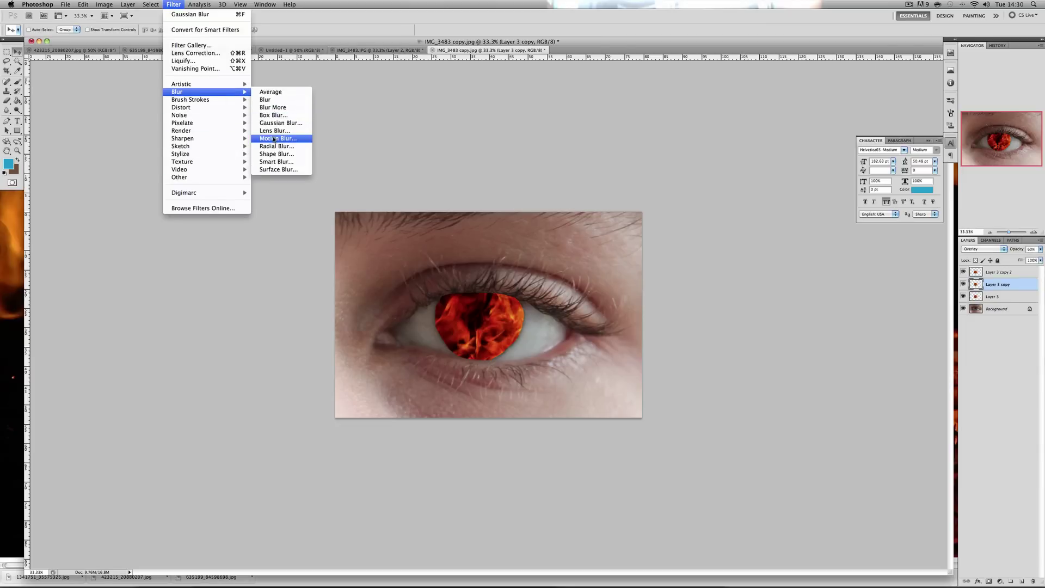
left_click(275, 138)
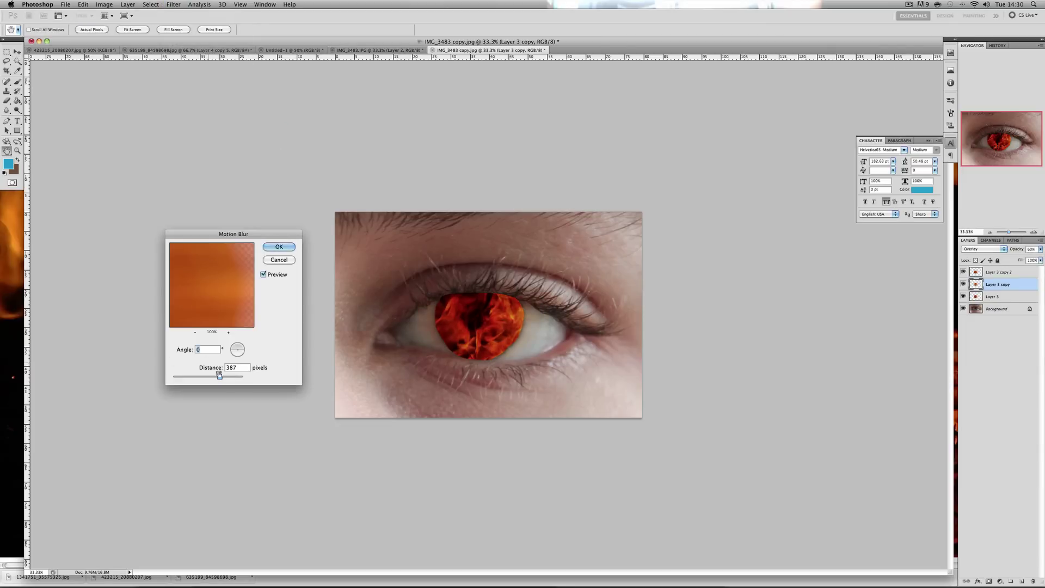
left_click_drag(220, 376, 259, 380)
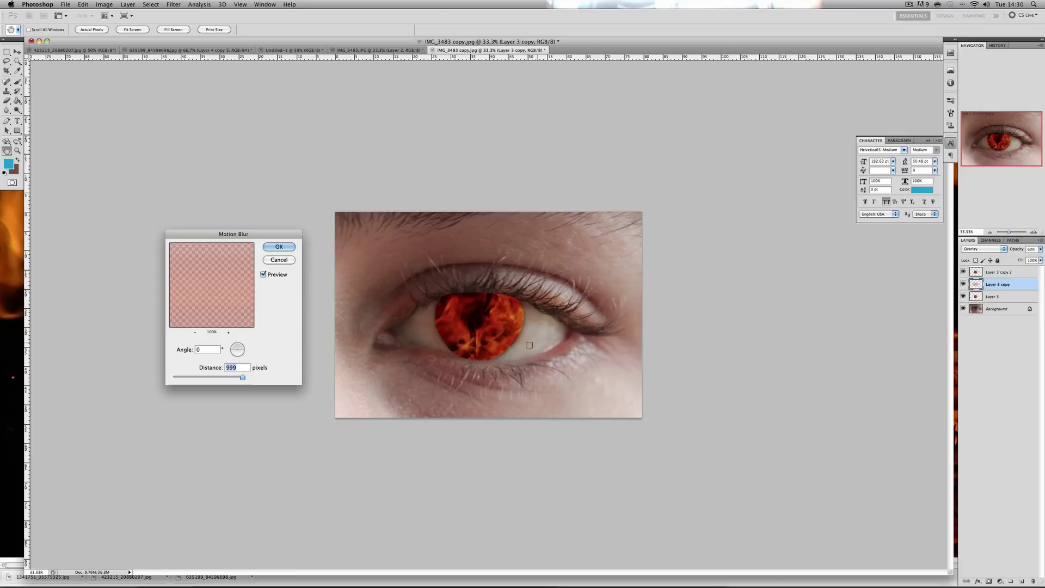
left_click(272, 249)
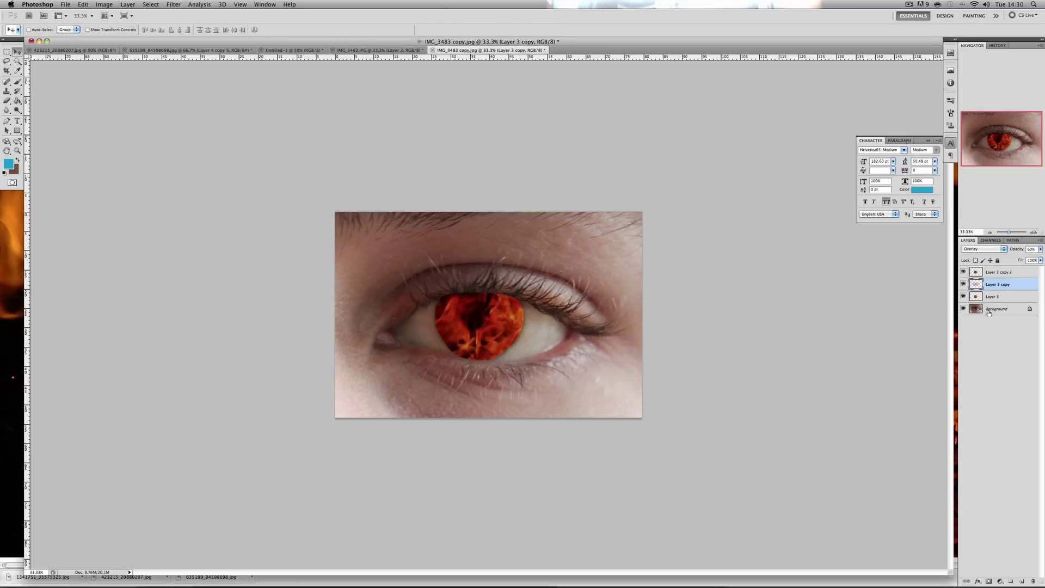
left_click(1013, 299)
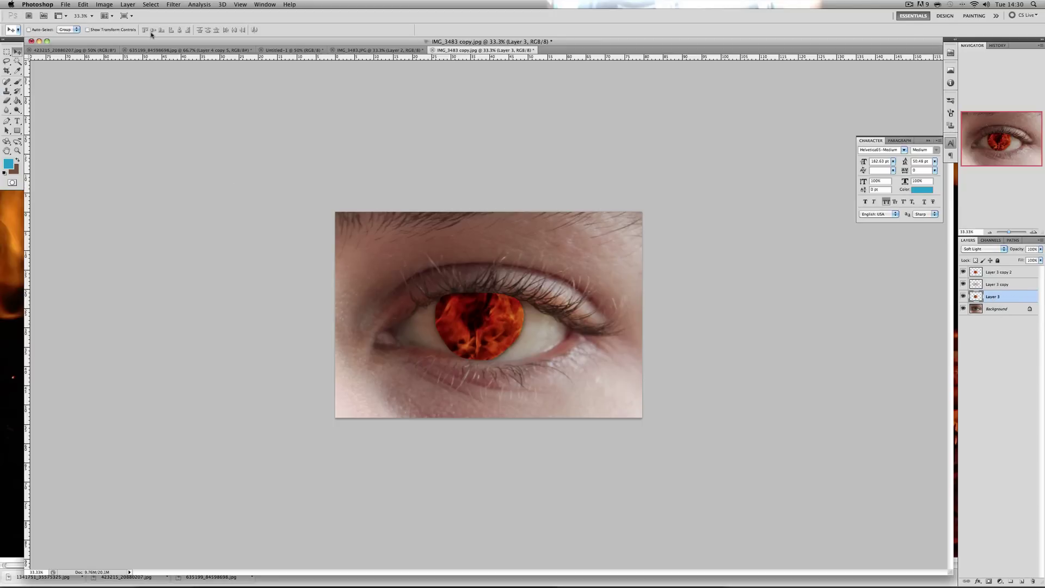
Step: Apply a 9.9-pixel Gaussian Blur to Layer 3
left_click(174, 4)
mouse_move(180, 92)
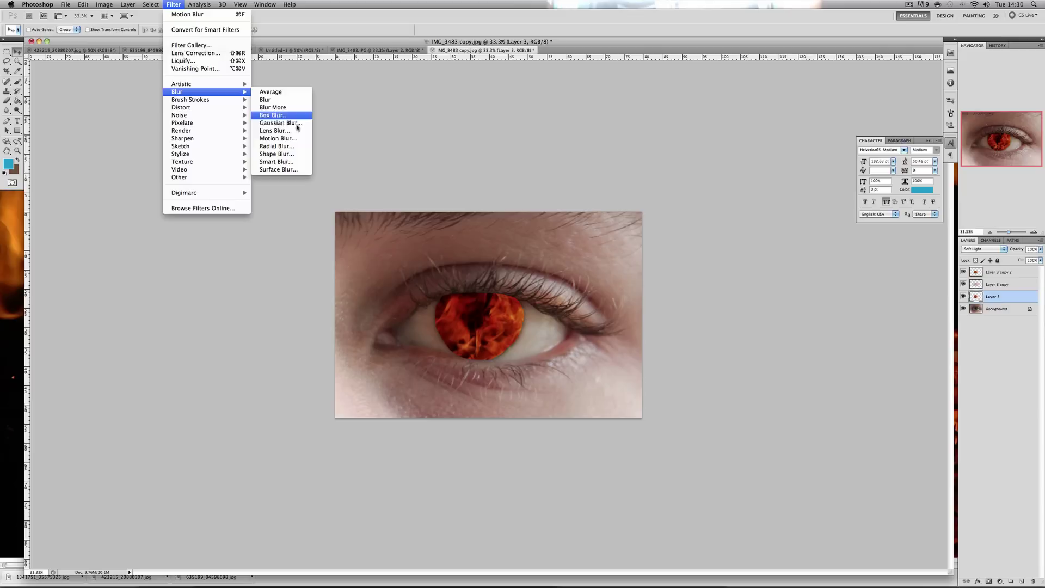
left_click(294, 123)
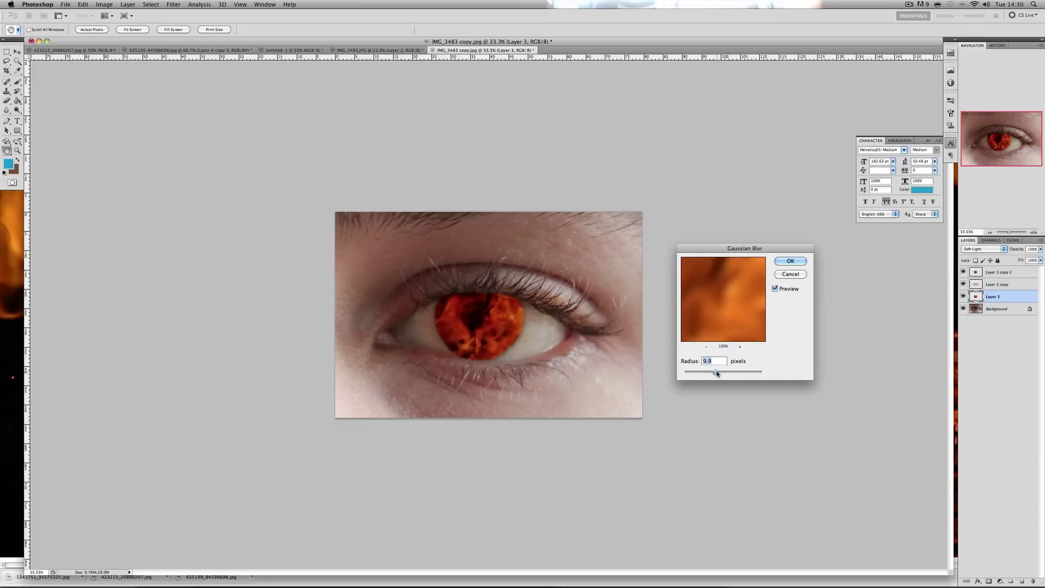
left_click(792, 262)
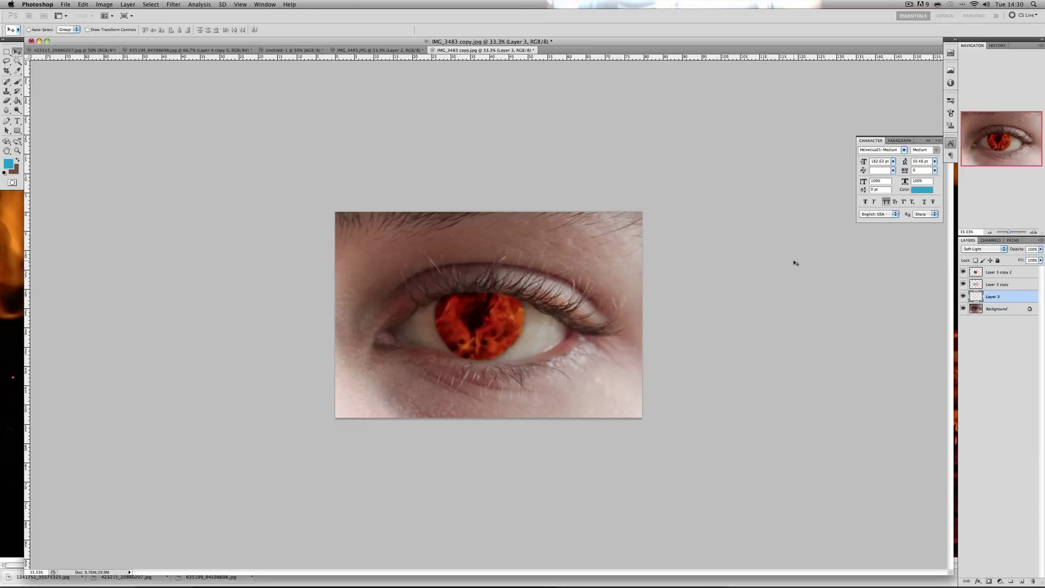
Step: Apply a 1.6-pixel Gaussian Blur to Layer 3 copy 2
left_click(1021, 275)
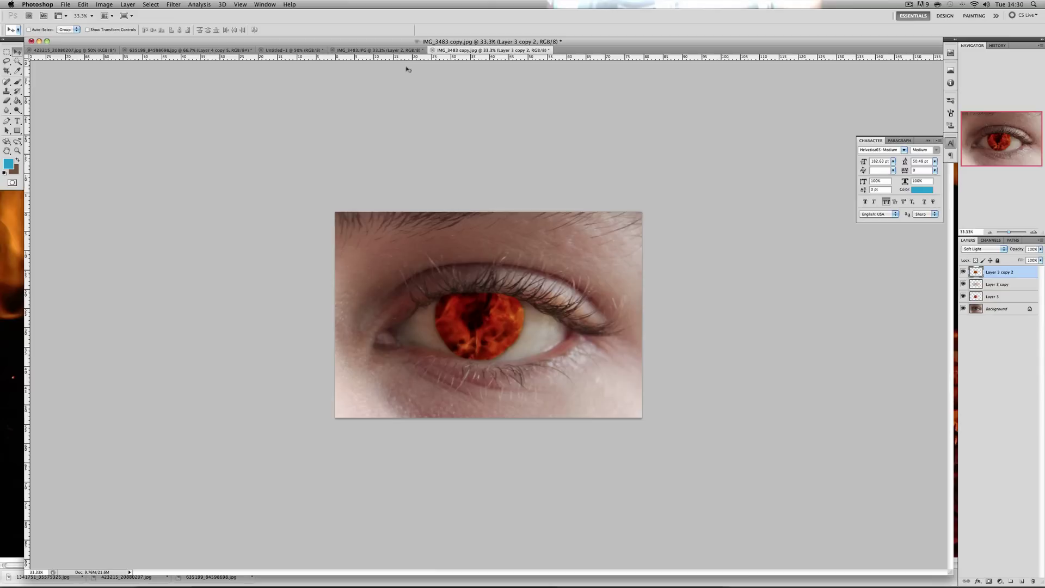
left_click(172, 4)
mouse_move(188, 92)
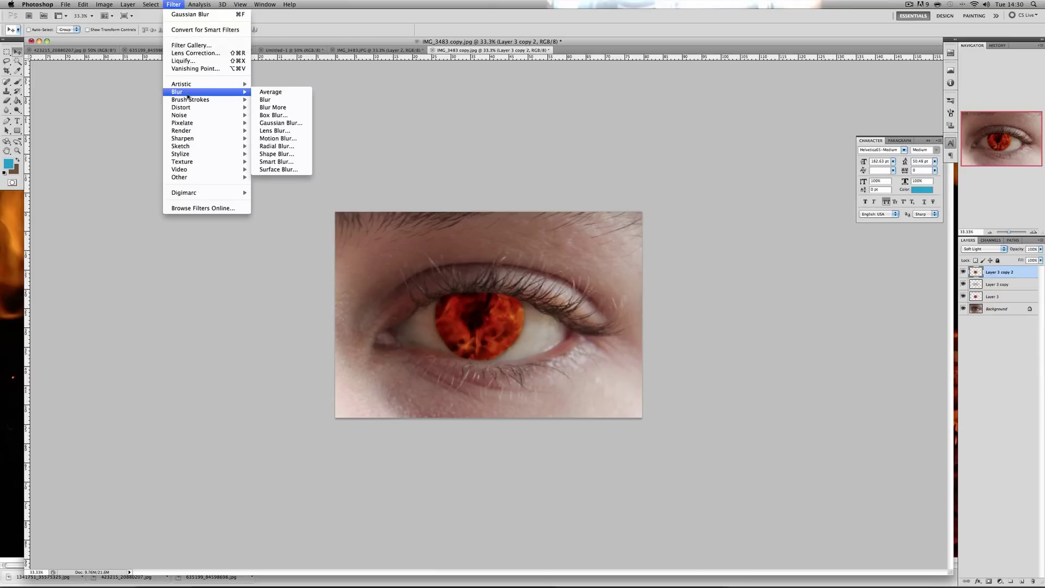
left_click(281, 123)
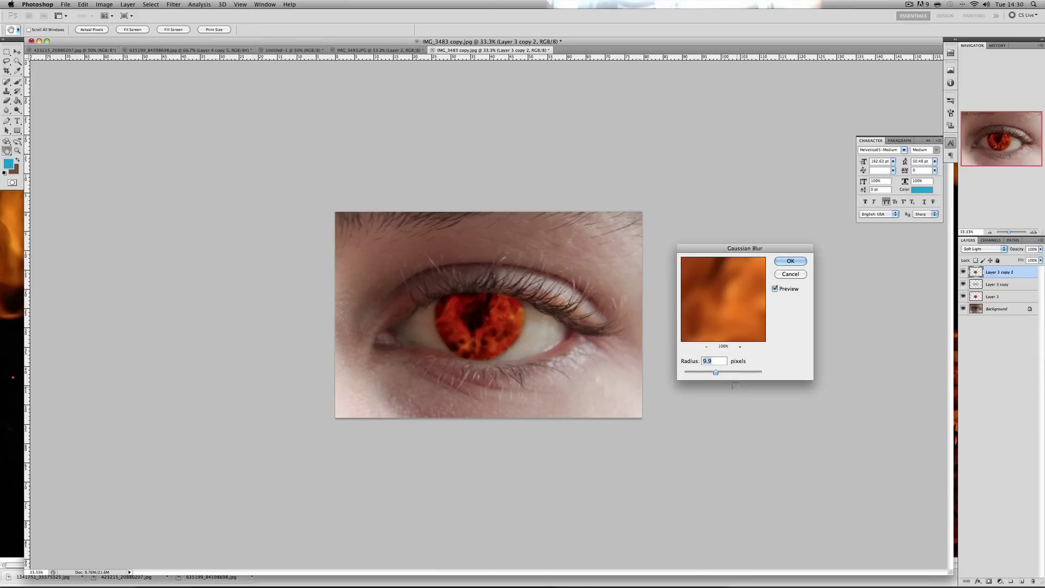
left_click(692, 375)
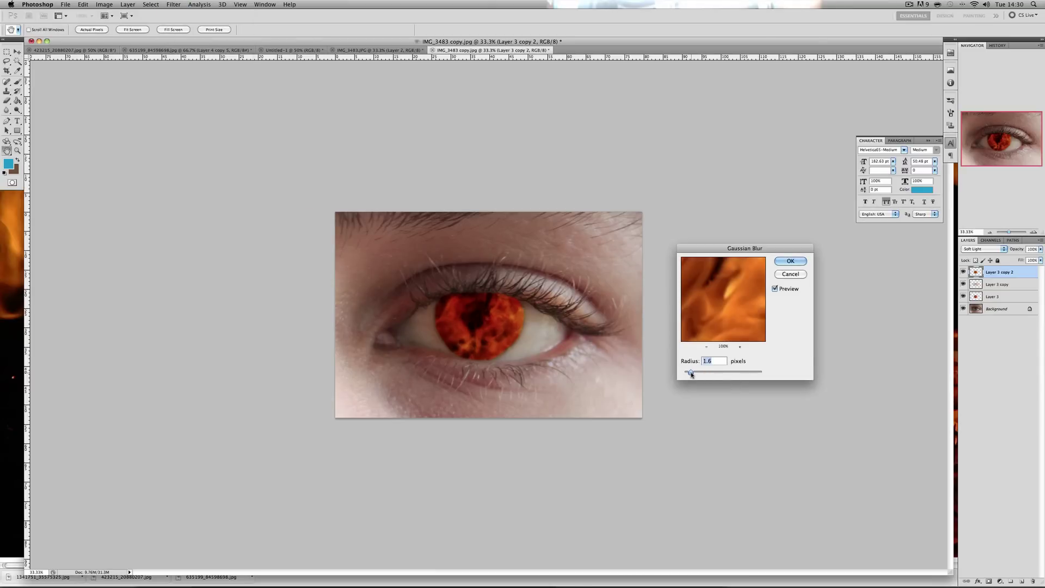
left_click(792, 263)
Step: Lower Layer 3's opacity to 76% and Layer 3 copy 2's to about 59%
left_click(1003, 299)
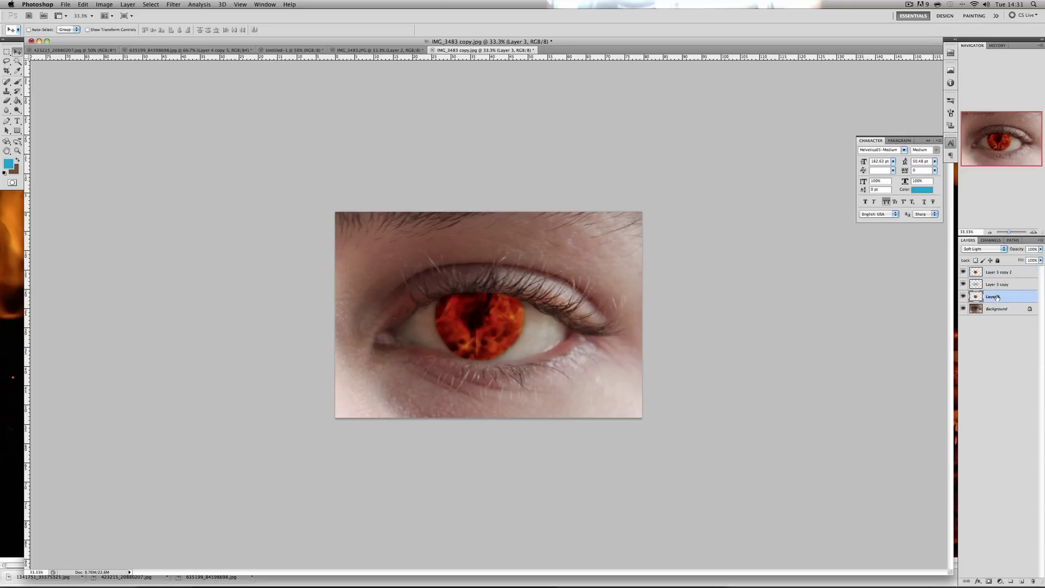
left_click(1041, 249)
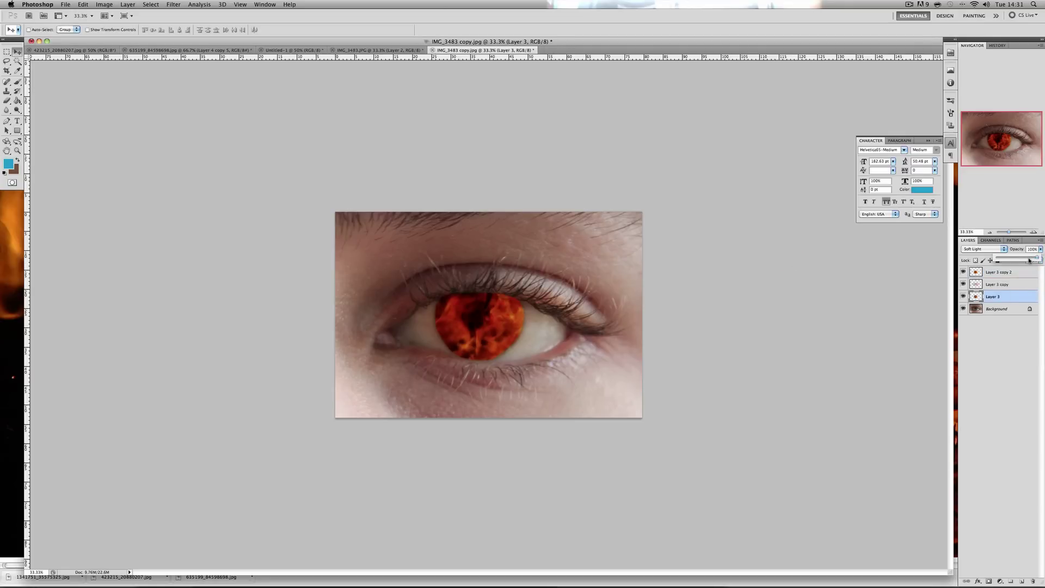
left_click(1010, 341)
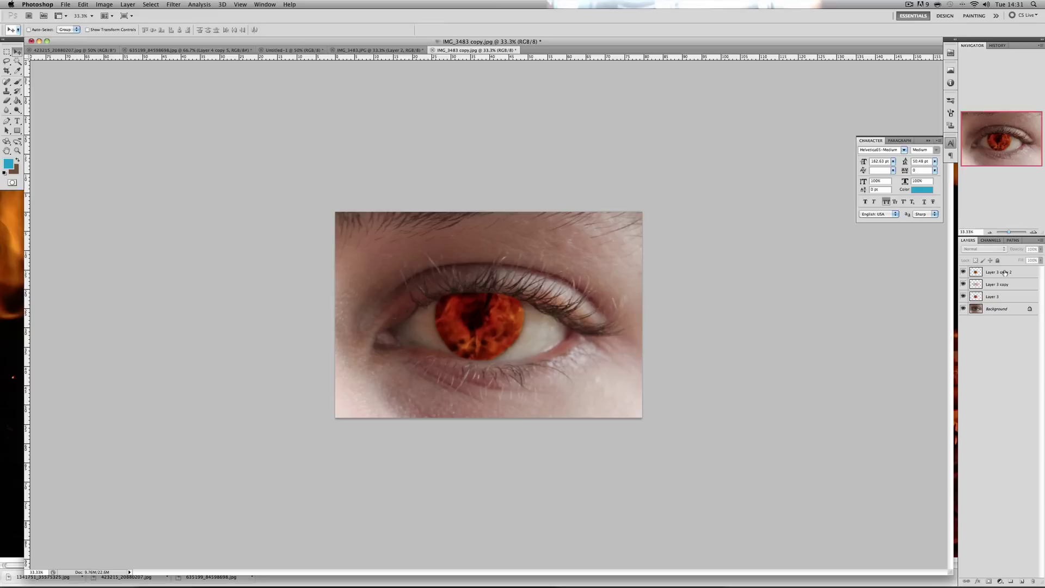
left_click(1002, 272)
left_click(1040, 250)
left_click_drag(1036, 257, 1021, 257)
Step: Duplicate the Background layer into a Background copy
left_click(1017, 369)
left_click(994, 308)
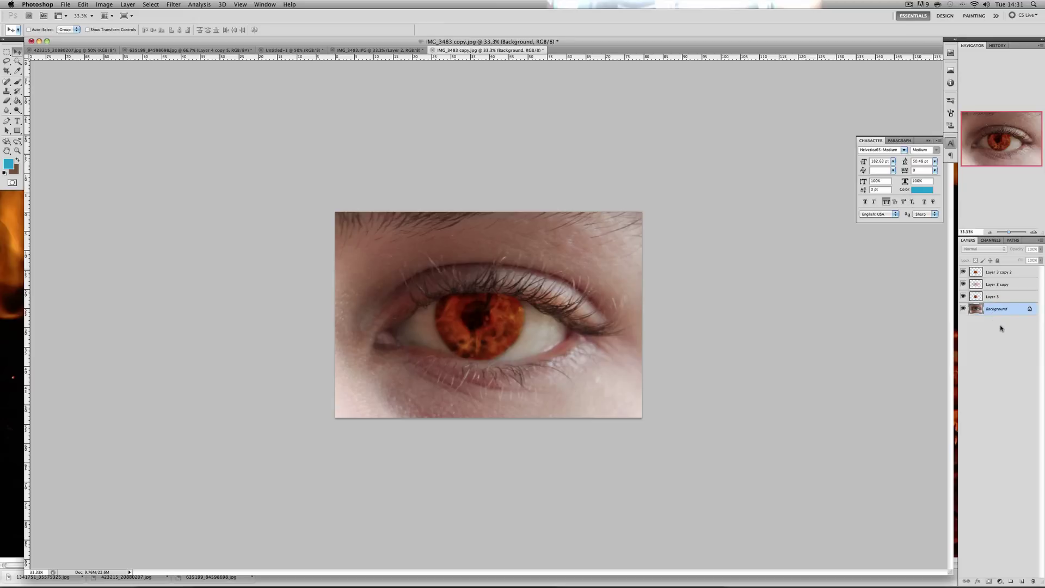
left_click_drag(1002, 311, 1024, 583)
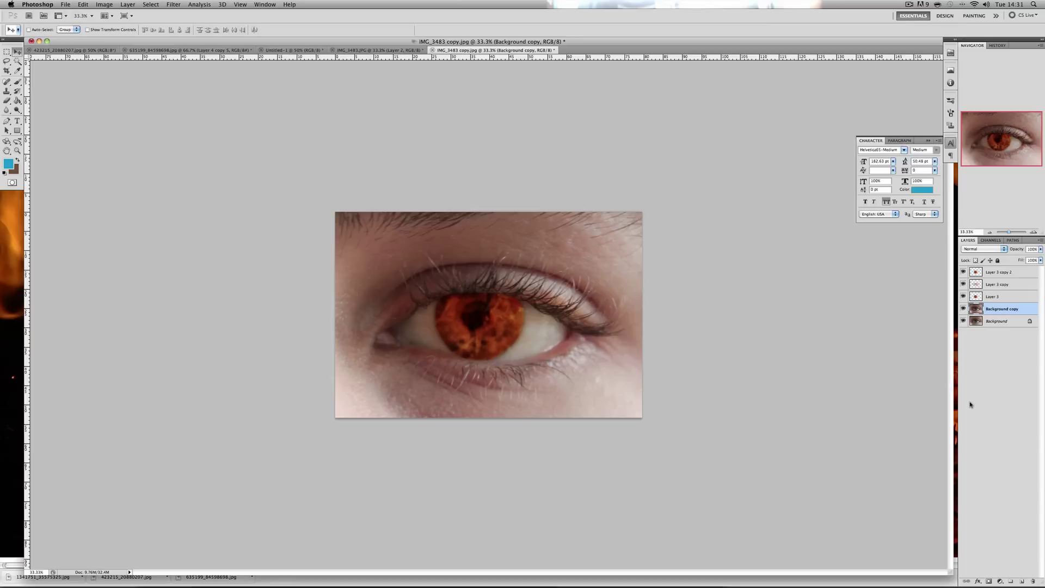
Step: Desaturate Background copy to -100 Saturation with Hue/Saturation and set its blend mode to Overlay
key("super+u")
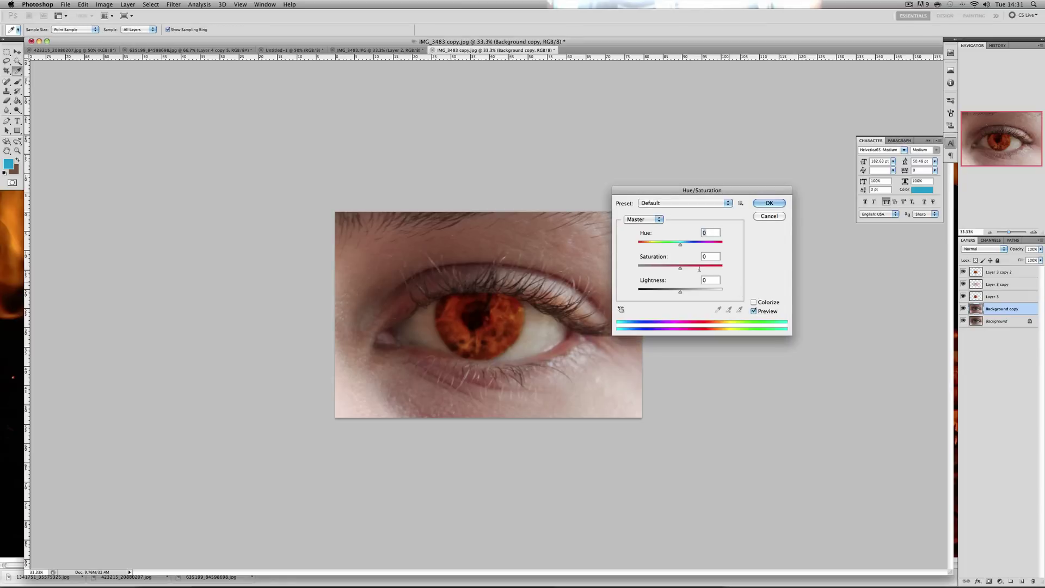
left_click_drag(681, 269, 611, 266)
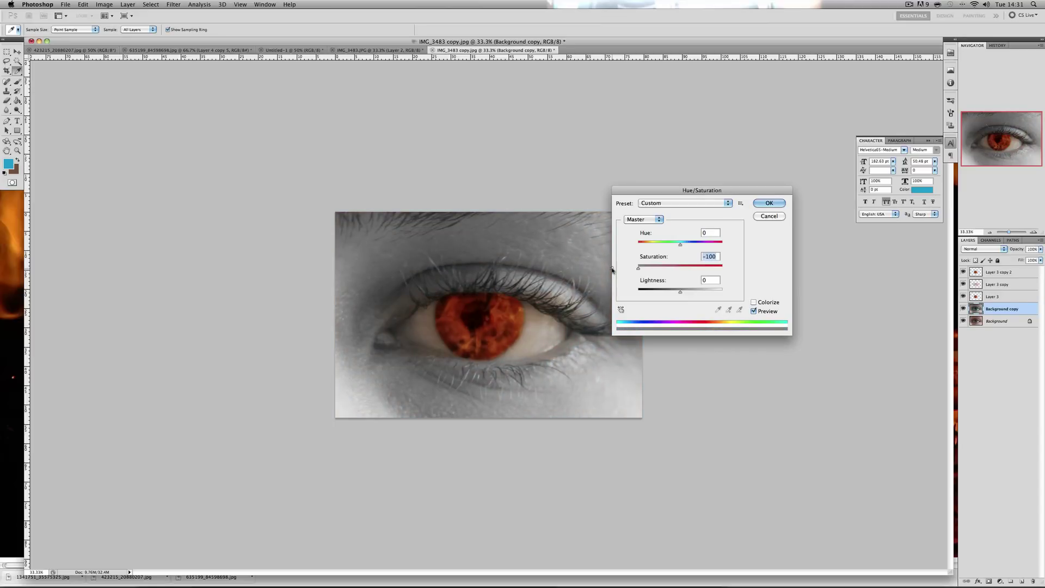
left_click(778, 205)
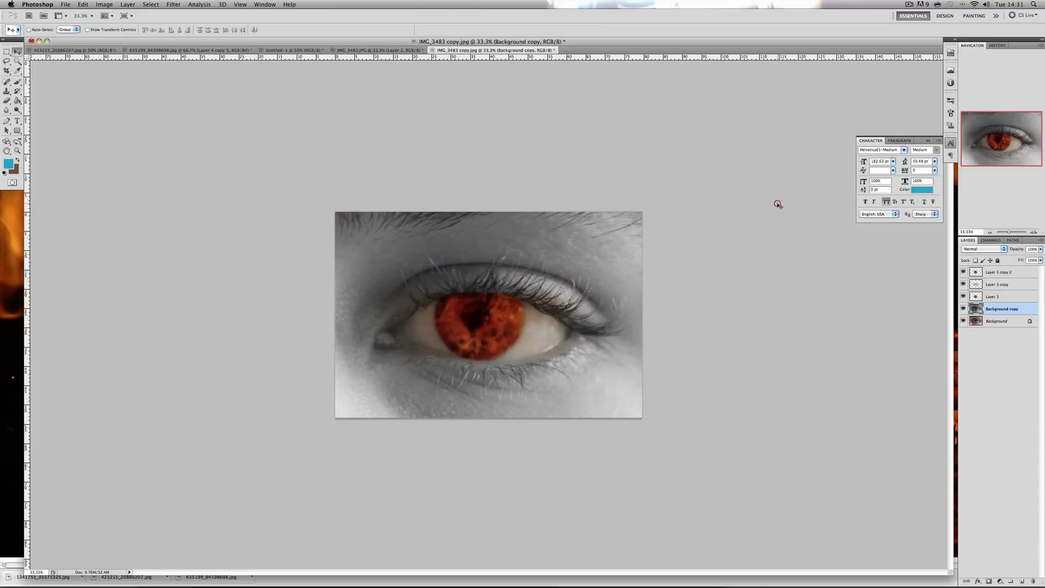
left_click(1000, 251)
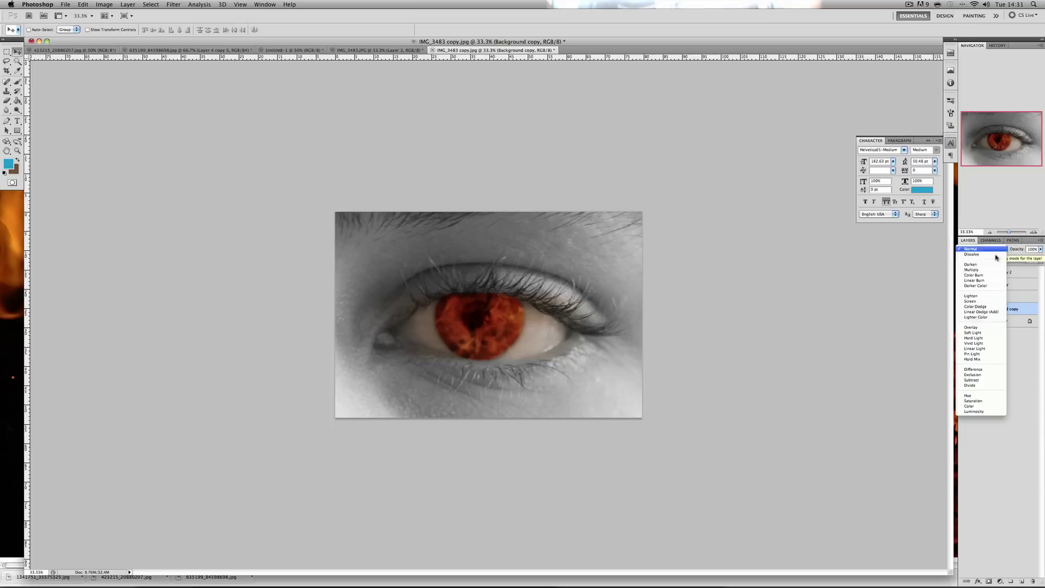
left_click(985, 332)
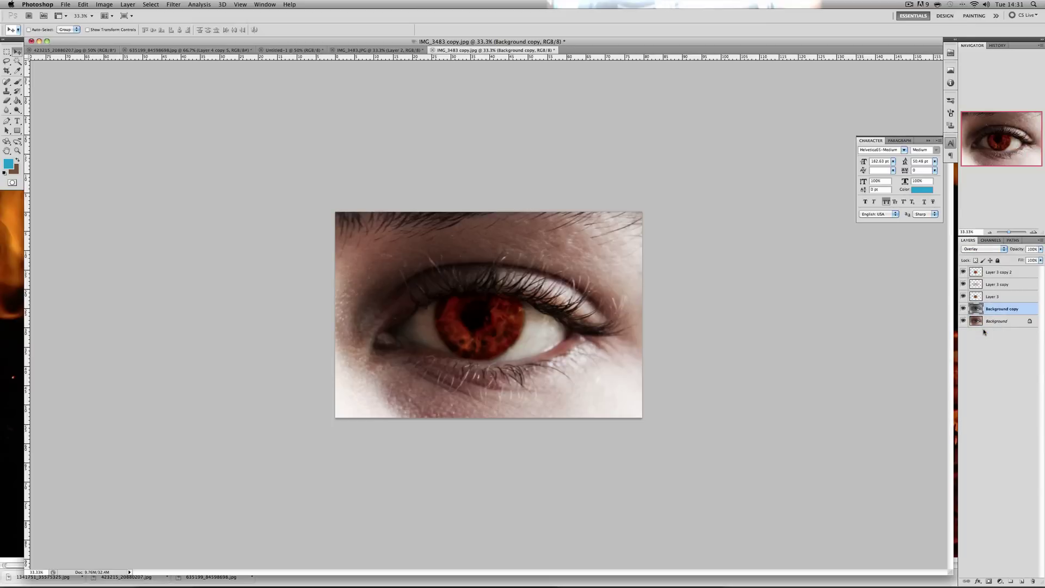